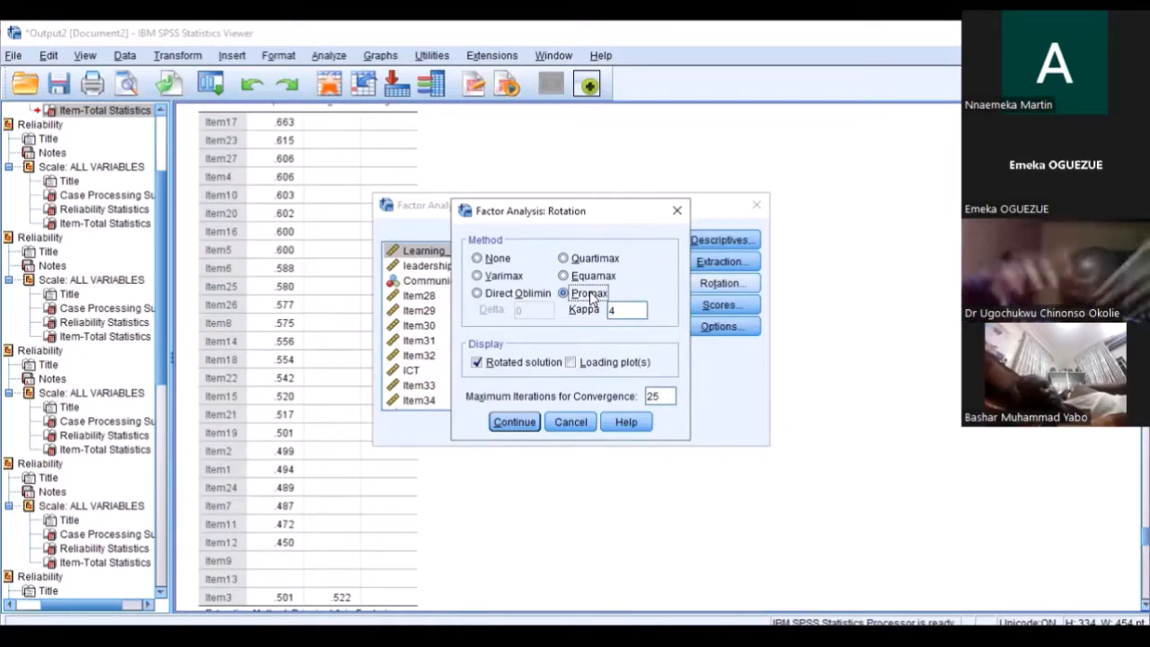
Try Varimax as the factor rotation method, and discard the change.
left_click(512, 278)
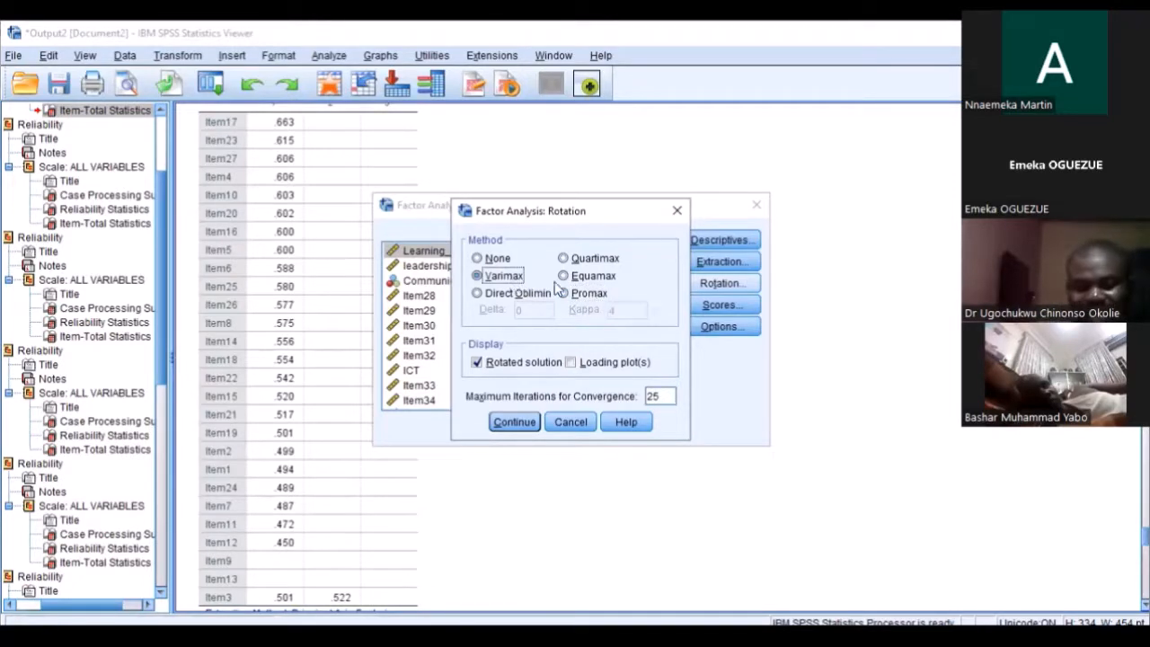
left_click(685, 210)
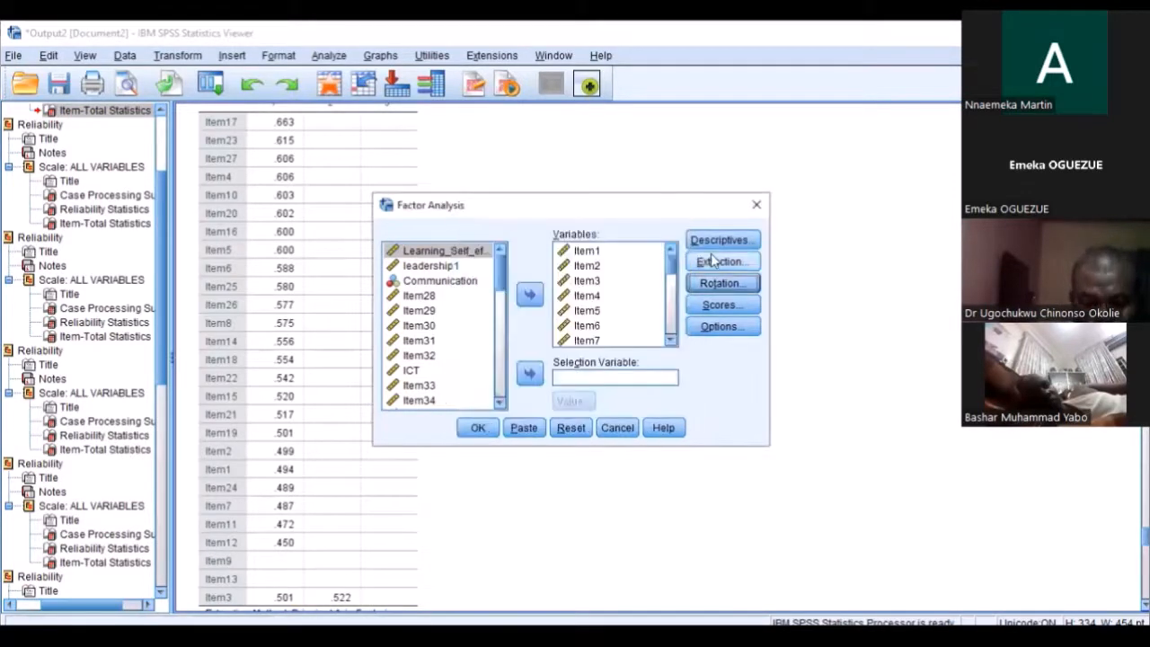
Try Principal components as the factor extraction method, and return to Principal axis factoring.
left_click(719, 261)
left_click(568, 208)
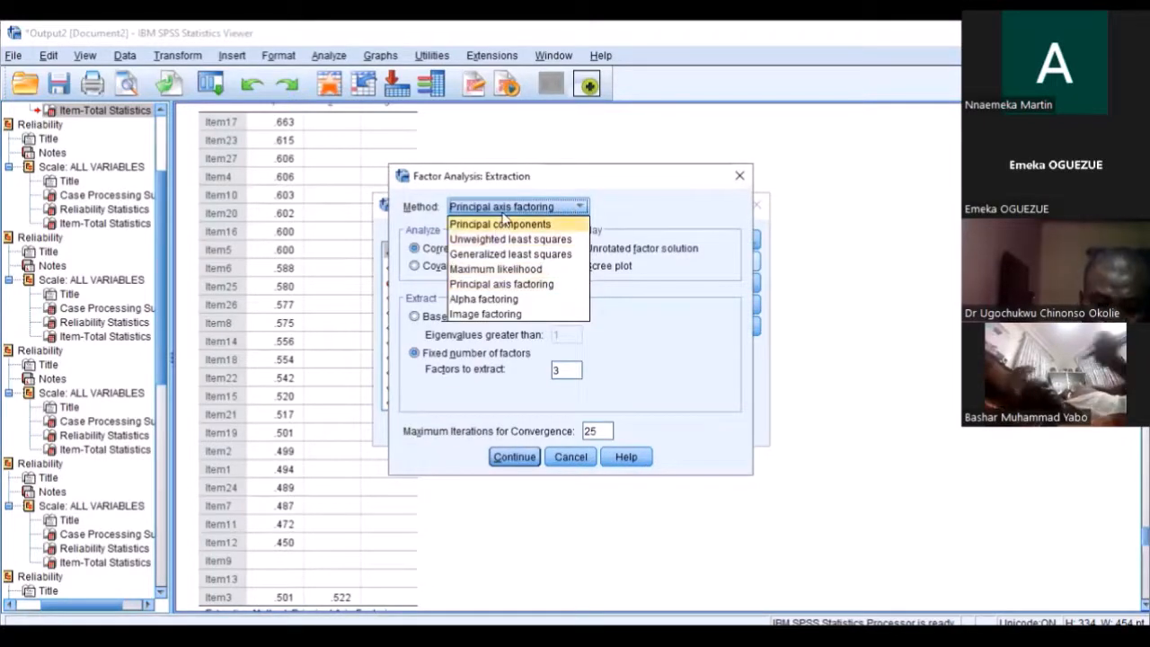
left_click(501, 223)
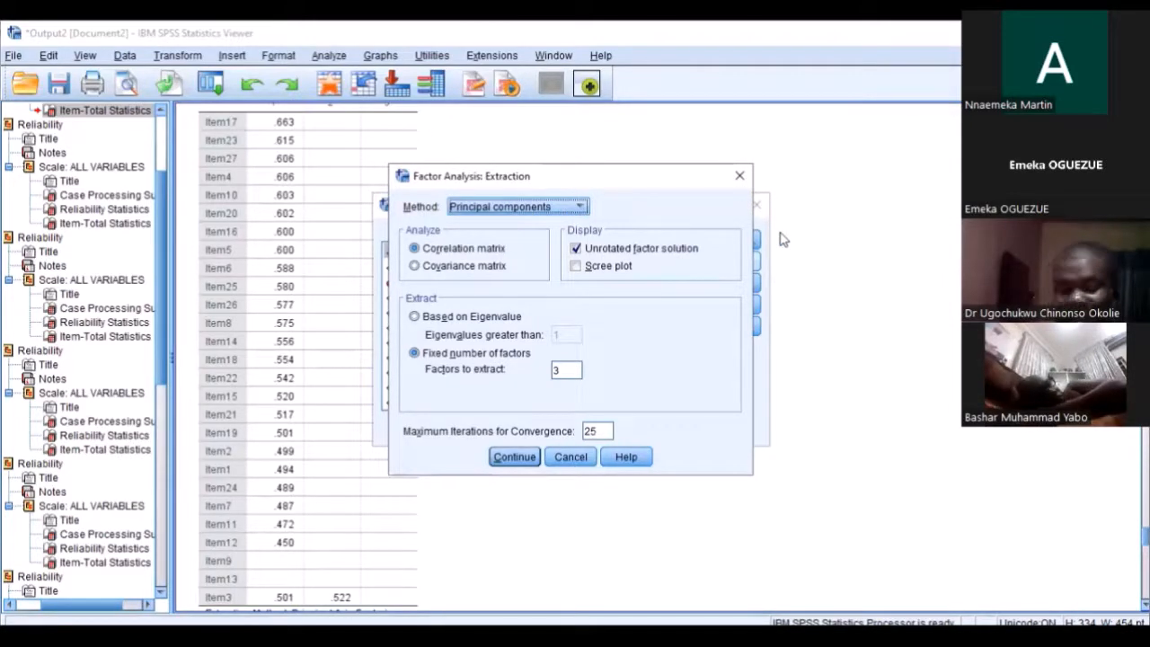
left_click(580, 207)
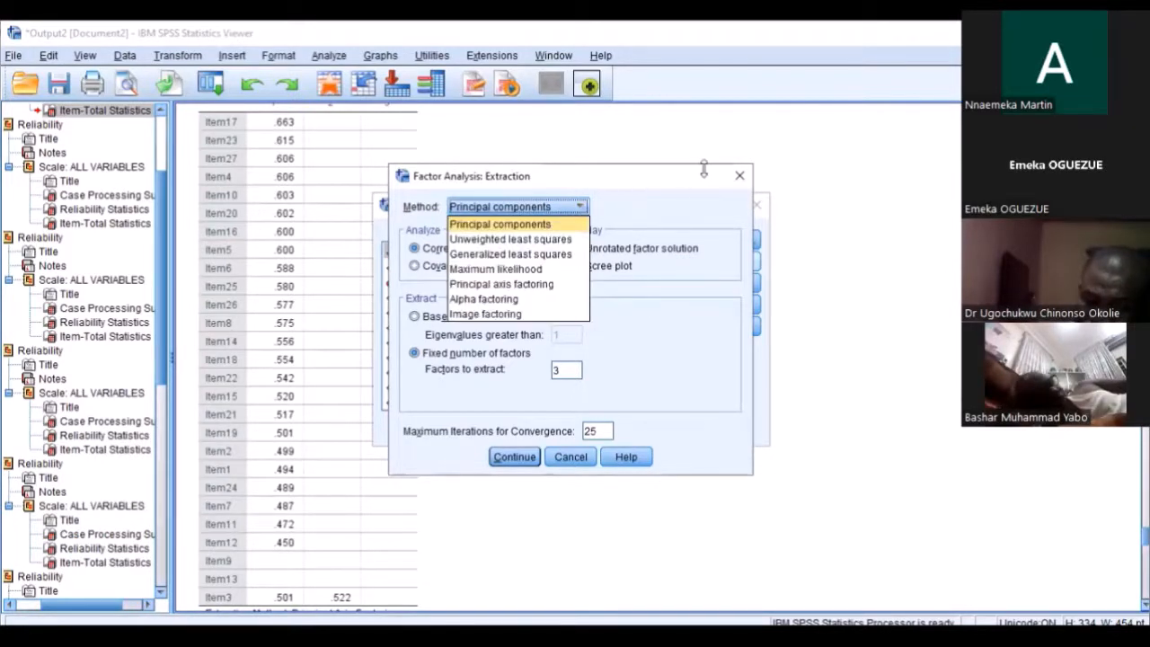
left_click(515, 284)
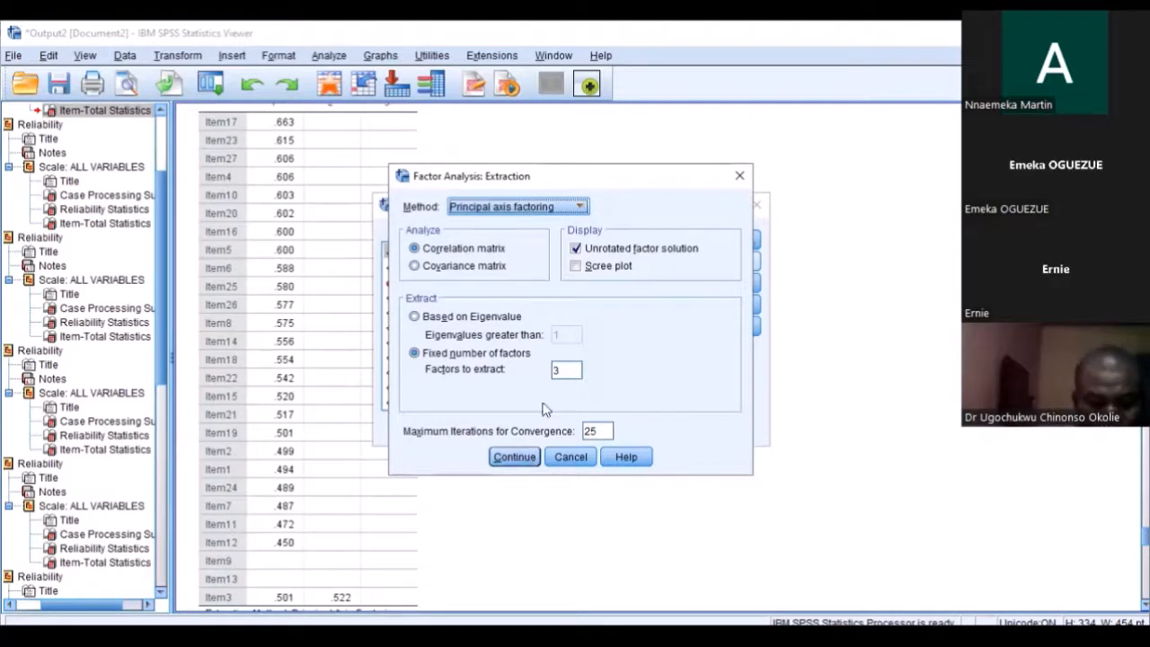
Try Principal components with extraction based on eigenvalues greater than 1, and return to a fixed number of factors.
double_click(569, 369)
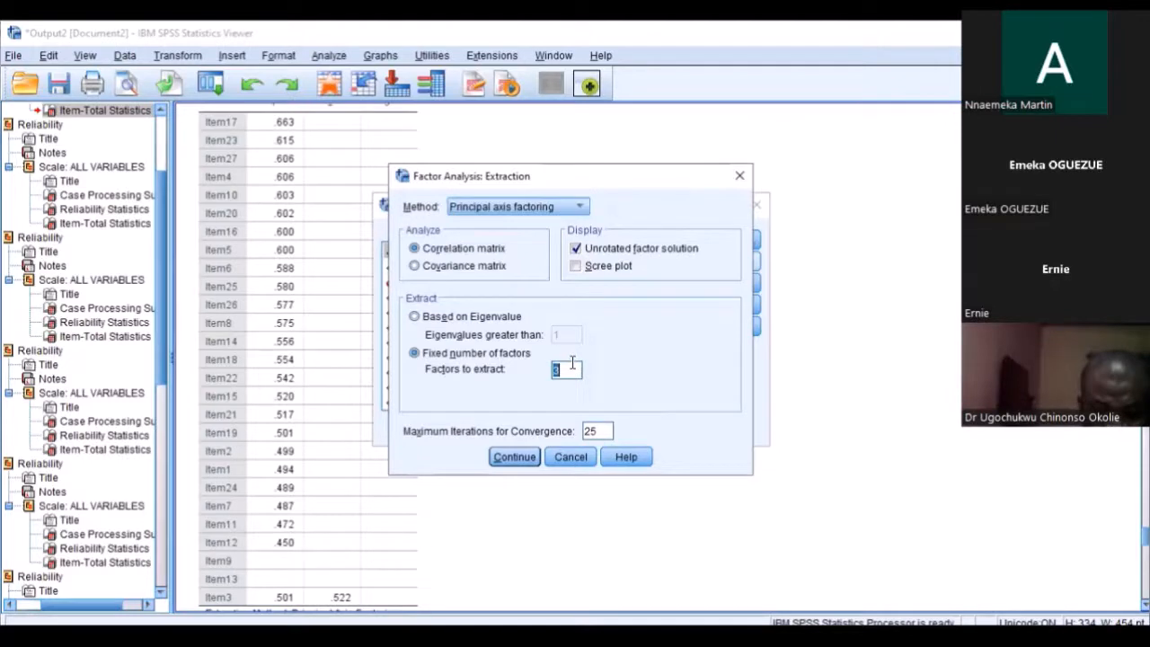
left_click(566, 205)
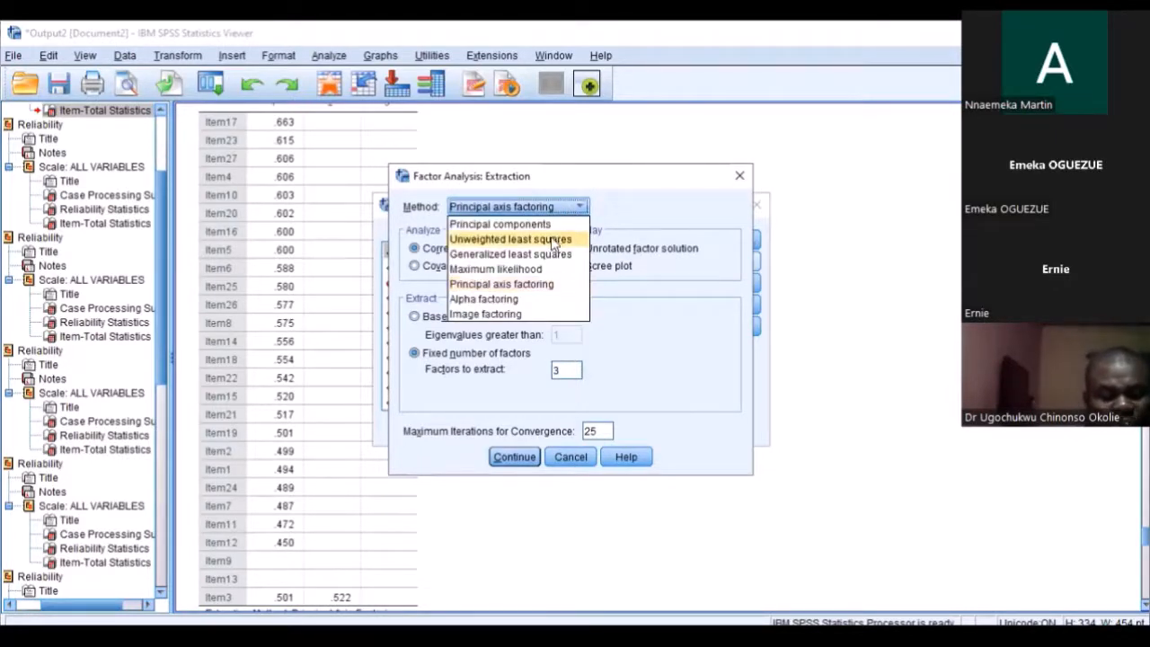
left_click(550, 224)
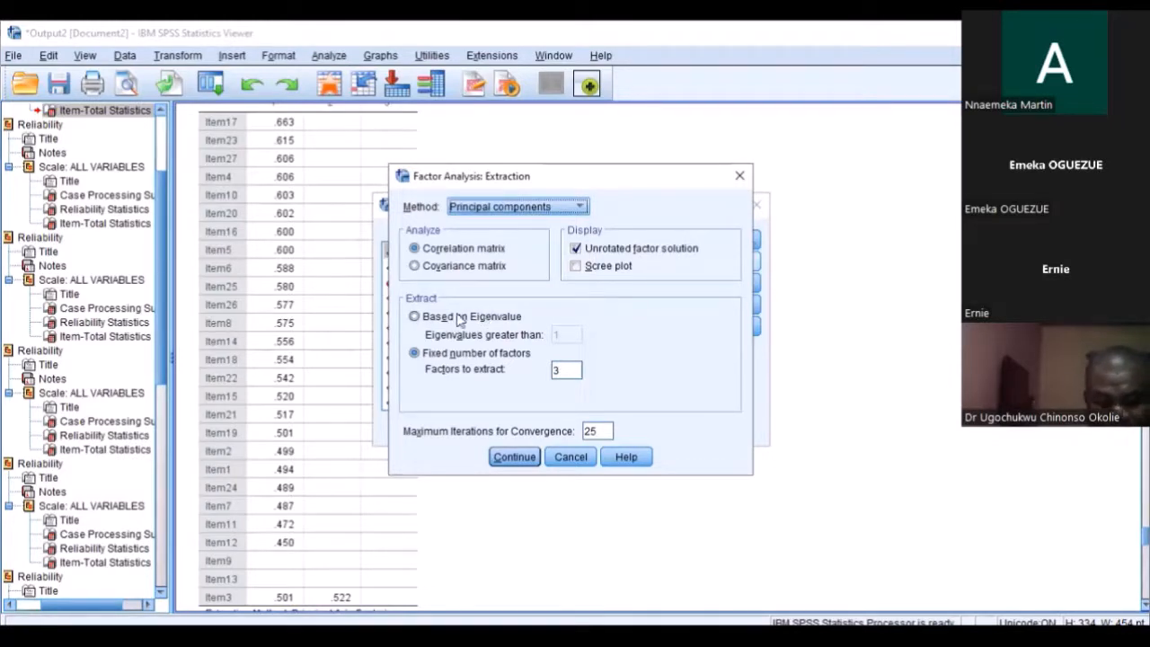
left_click(508, 319)
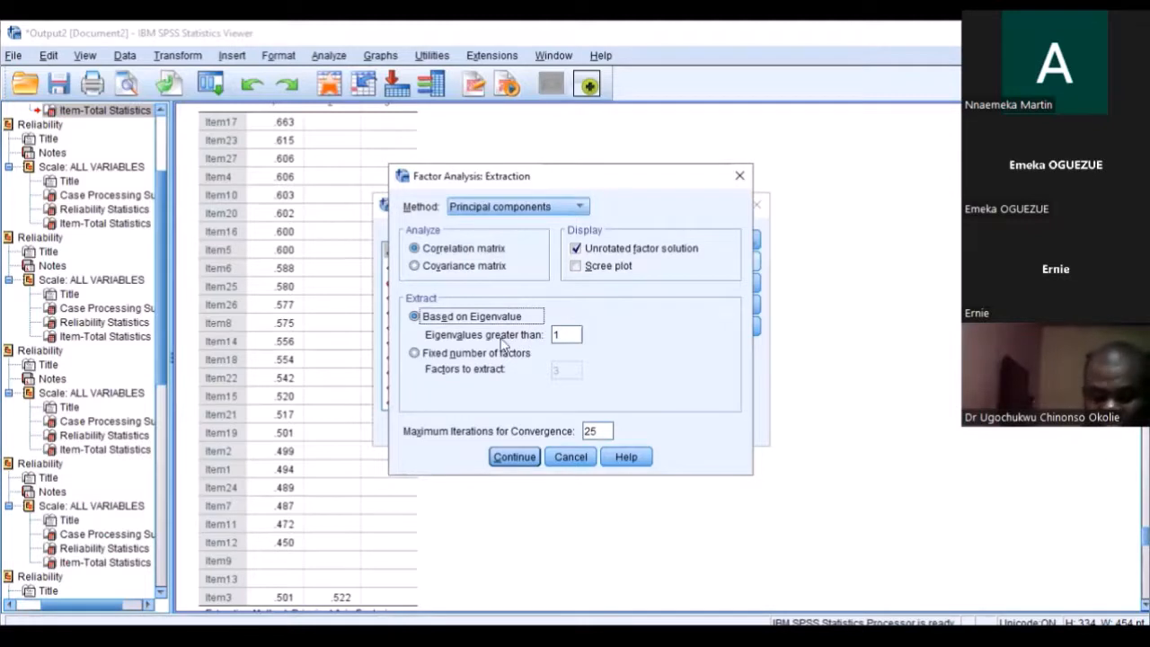
left_click(499, 358)
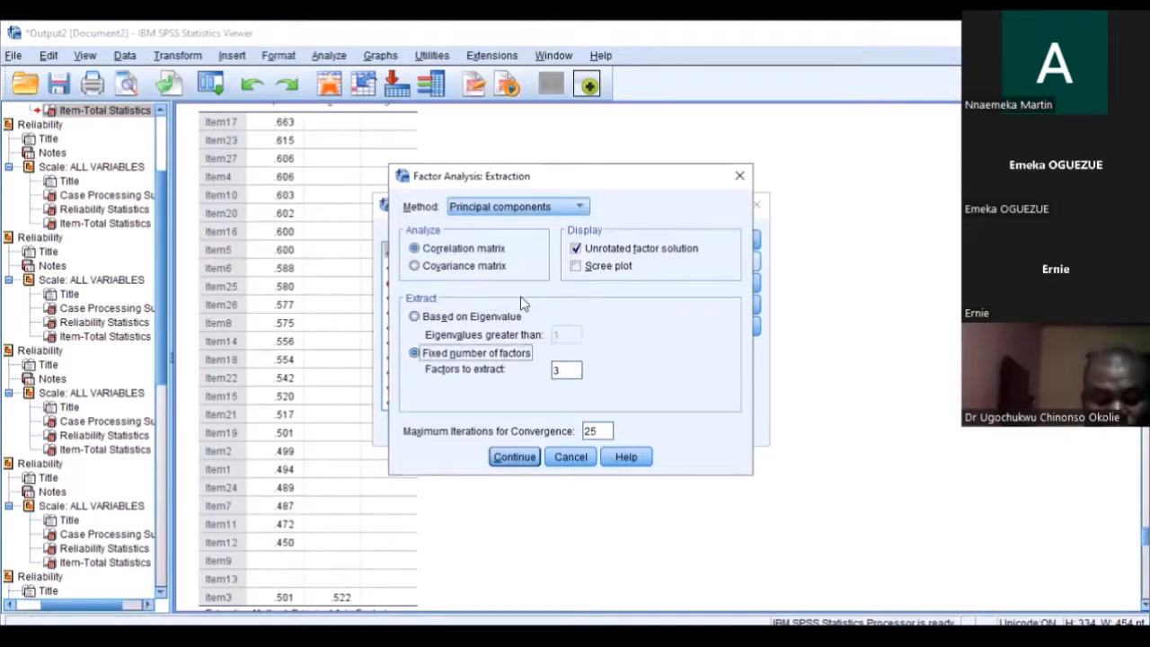
Set the extraction method back to Principal axis factoring with 3 fixed factors, and confirm the extraction settings.
left_click(582, 206)
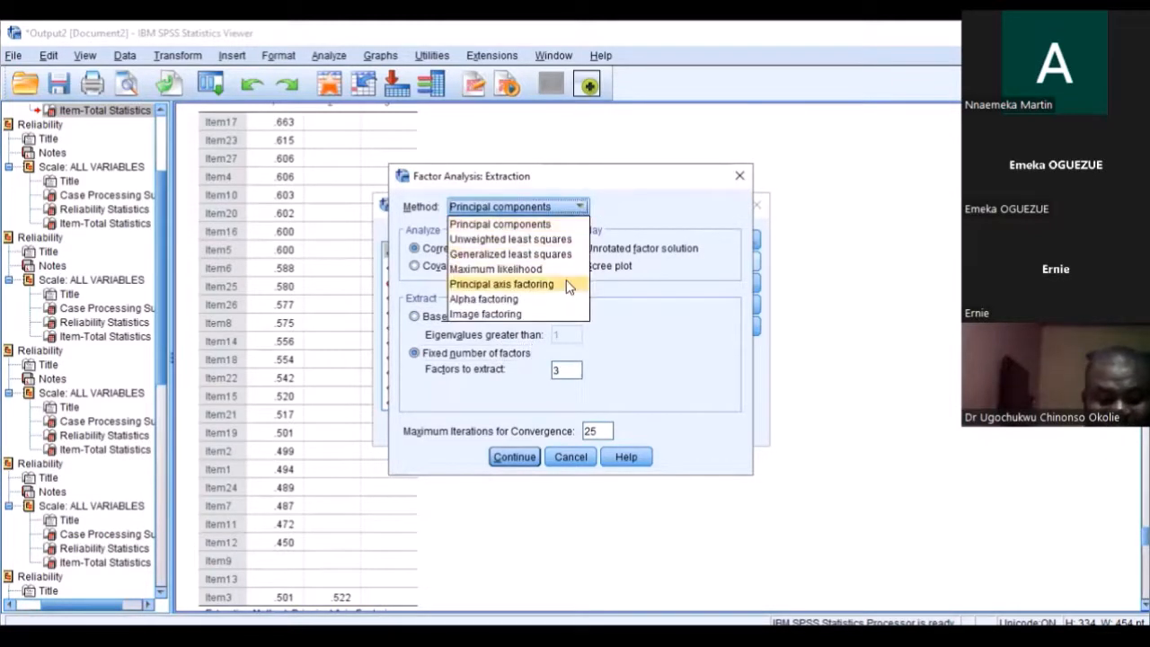
left_click(566, 281)
double_click(558, 361)
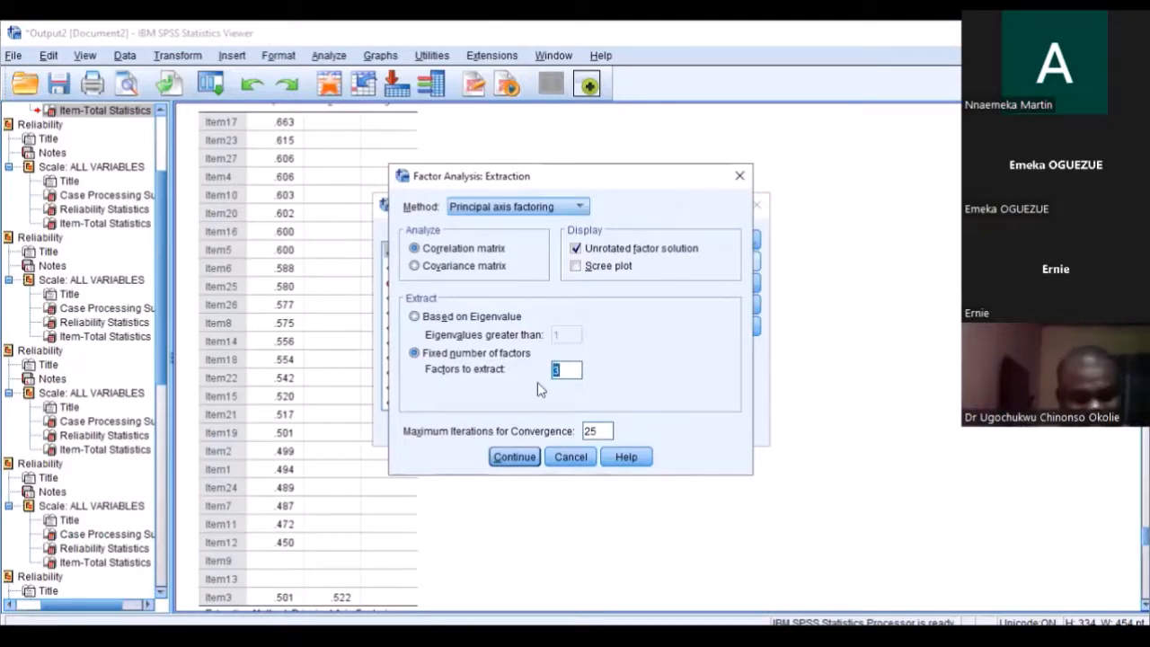
left_click(515, 457)
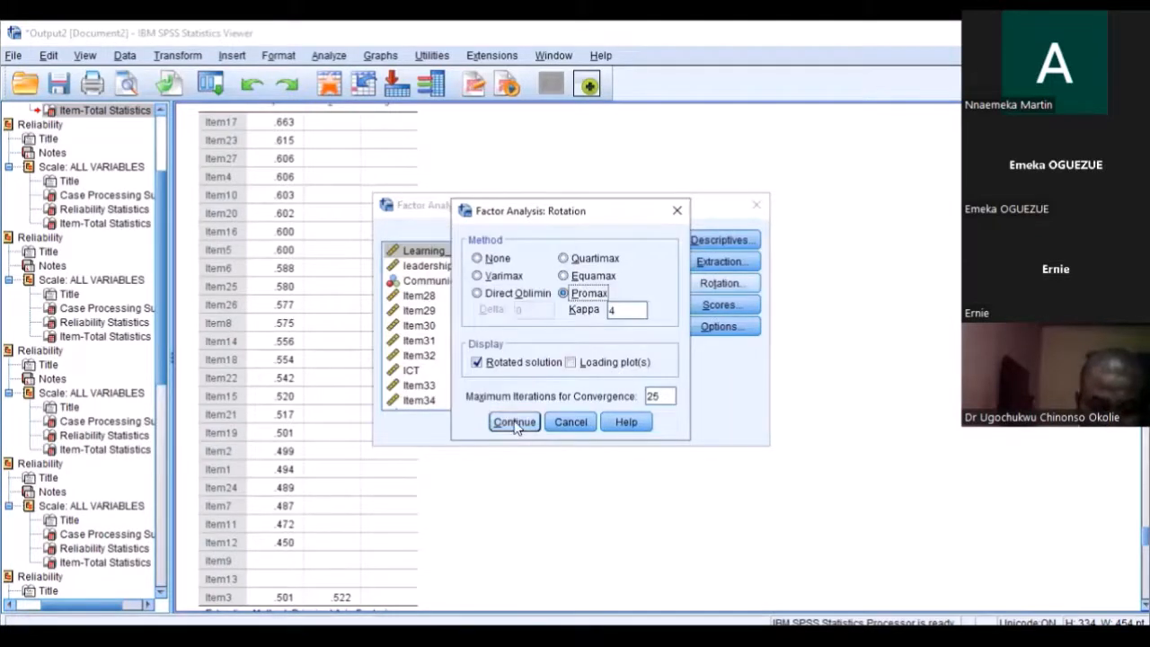
Review the rotation settings and the missing-value and coefficient display options, and close the factor analysis setup without running it.
left_click(515, 422)
left_click(722, 326)
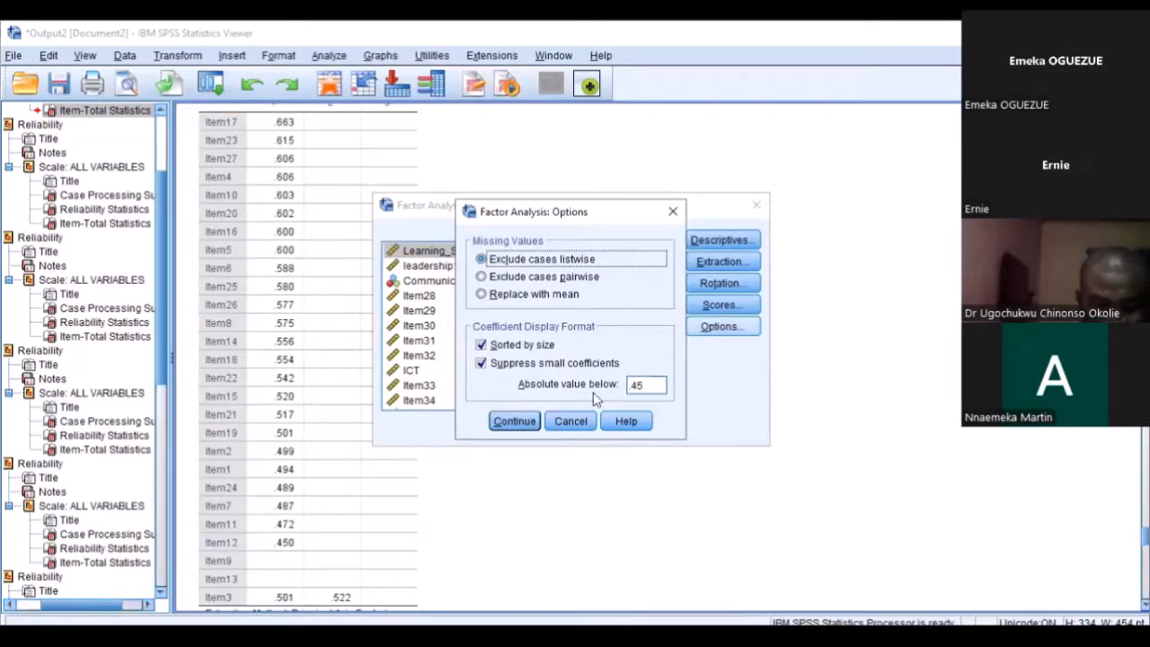
left_click(515, 422)
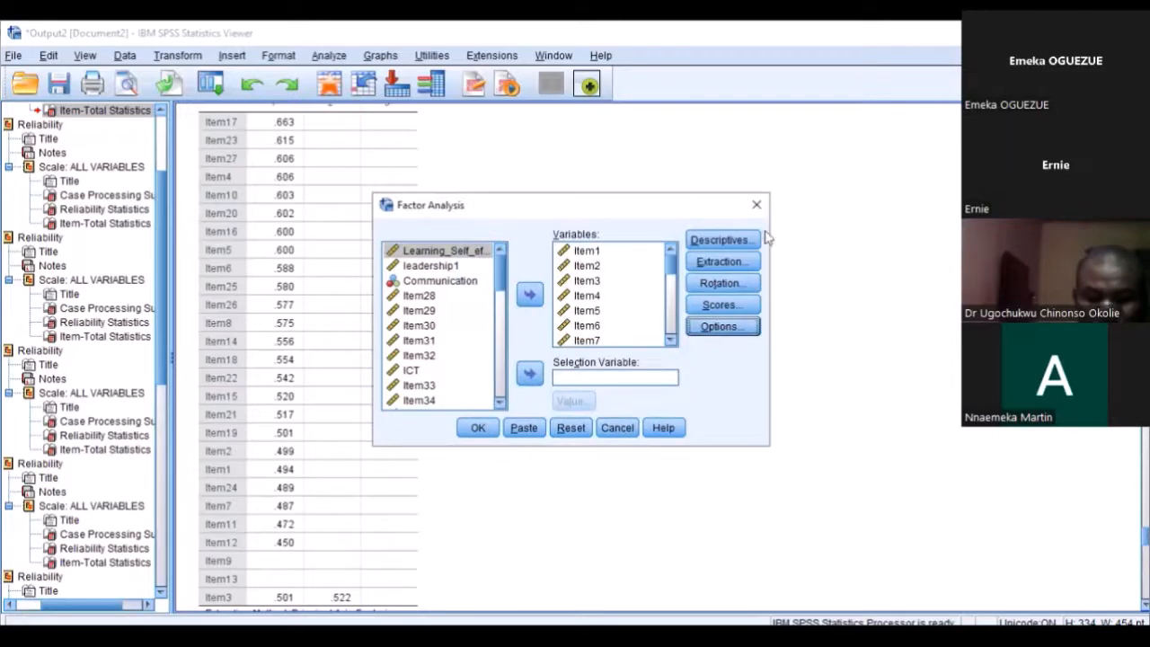
left_click(757, 205)
Examine the item loadings on the three factors in the Pattern Matrix of the latest factor analysis output.
scroll(244, 410, "down", 10)
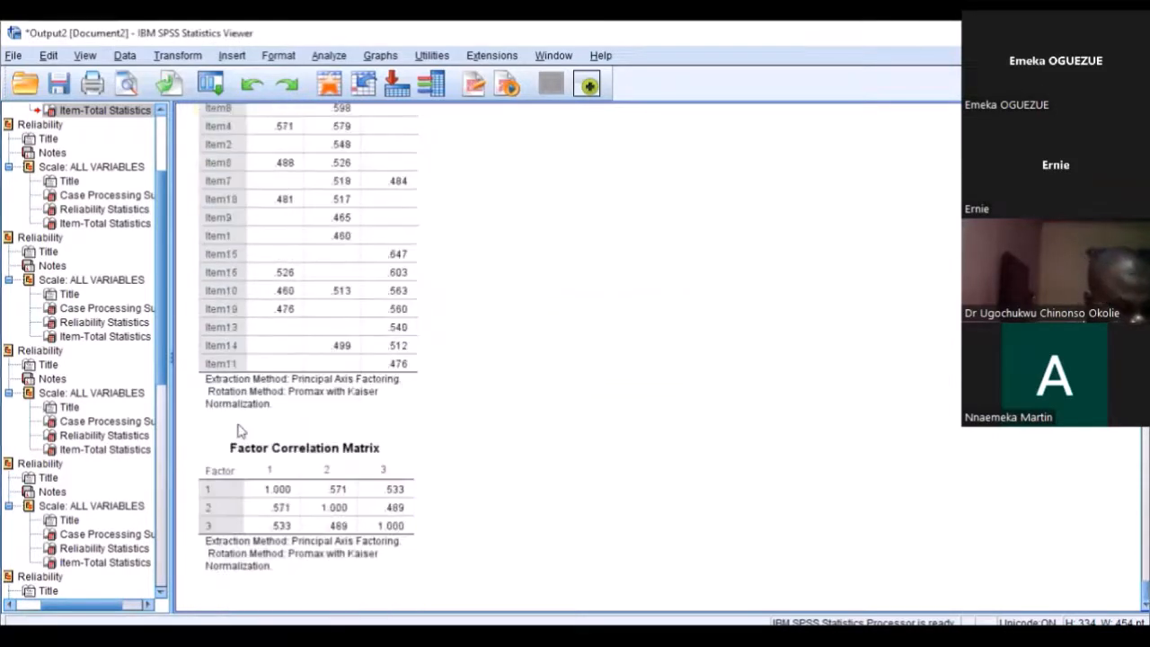
scroll(231, 446, "up", 10)
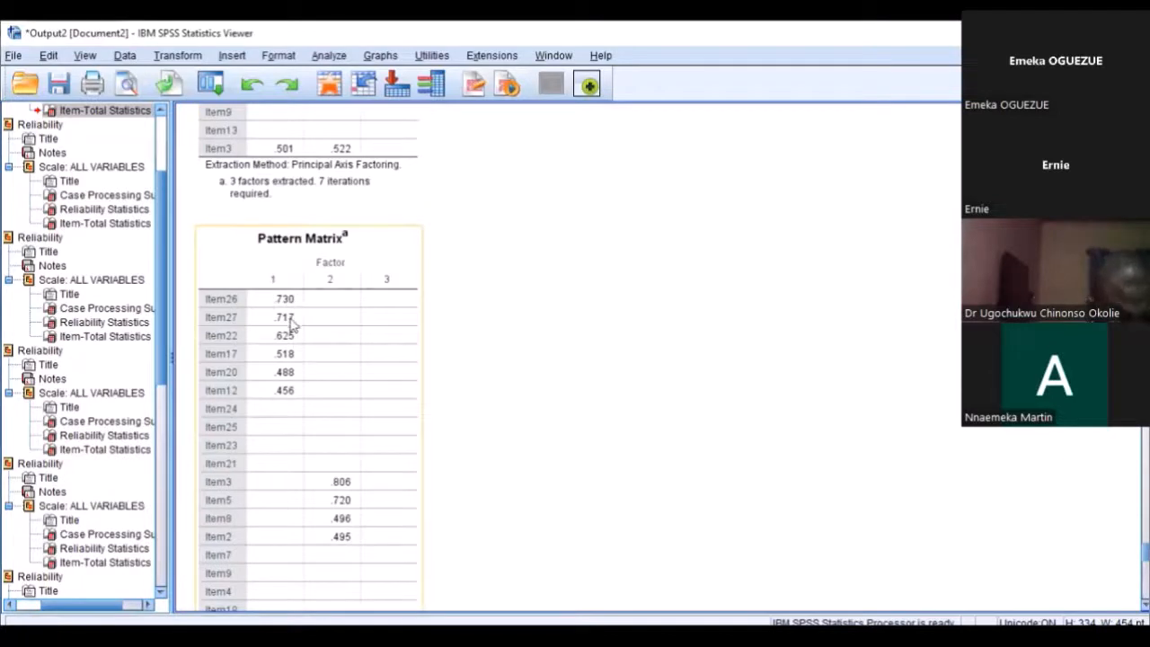
scroll(305, 350, "down", 1)
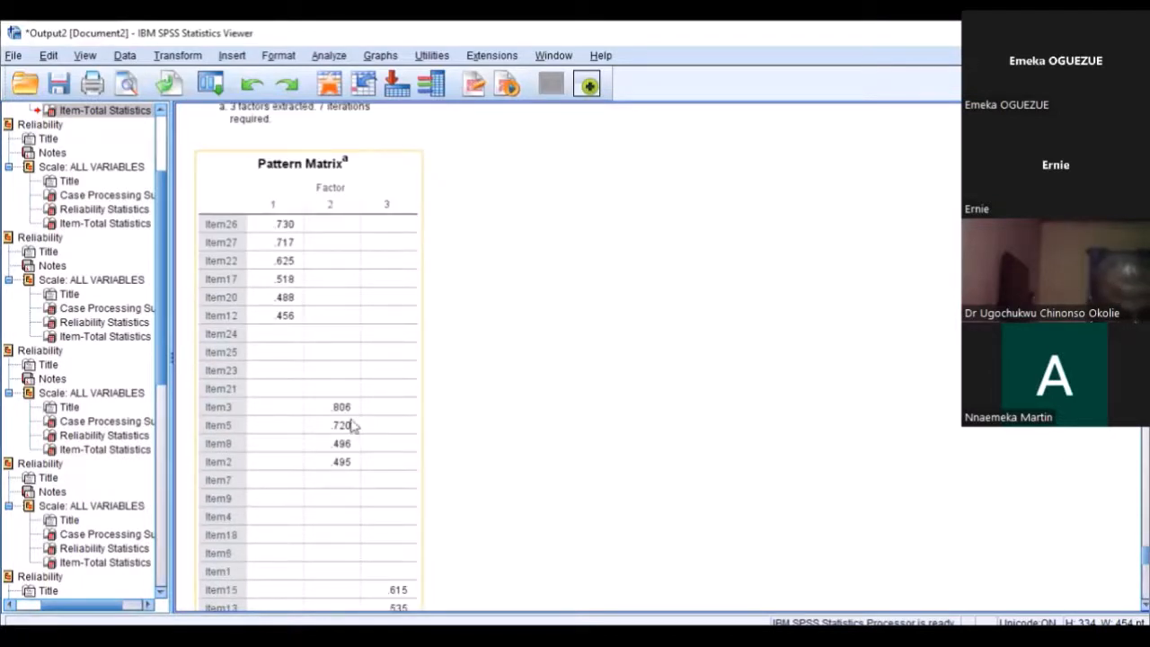
scroll(355, 431, "down", 1)
left_click(485, 245)
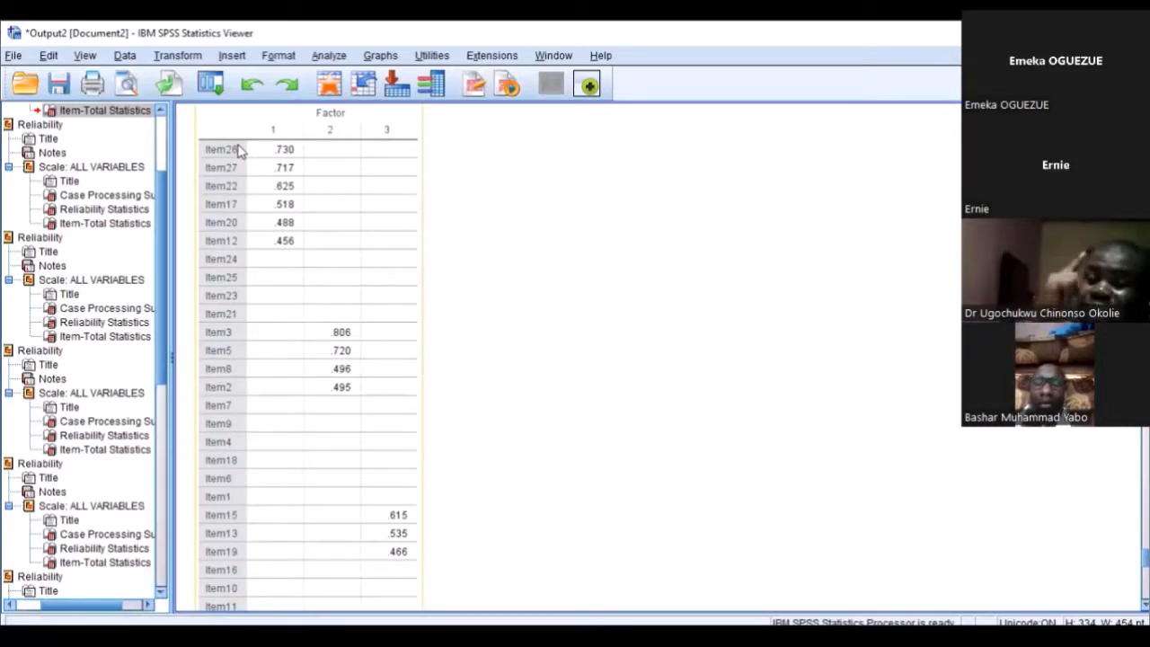
scroll(237, 175, "up", 1)
scroll(236, 197, "down", 1)
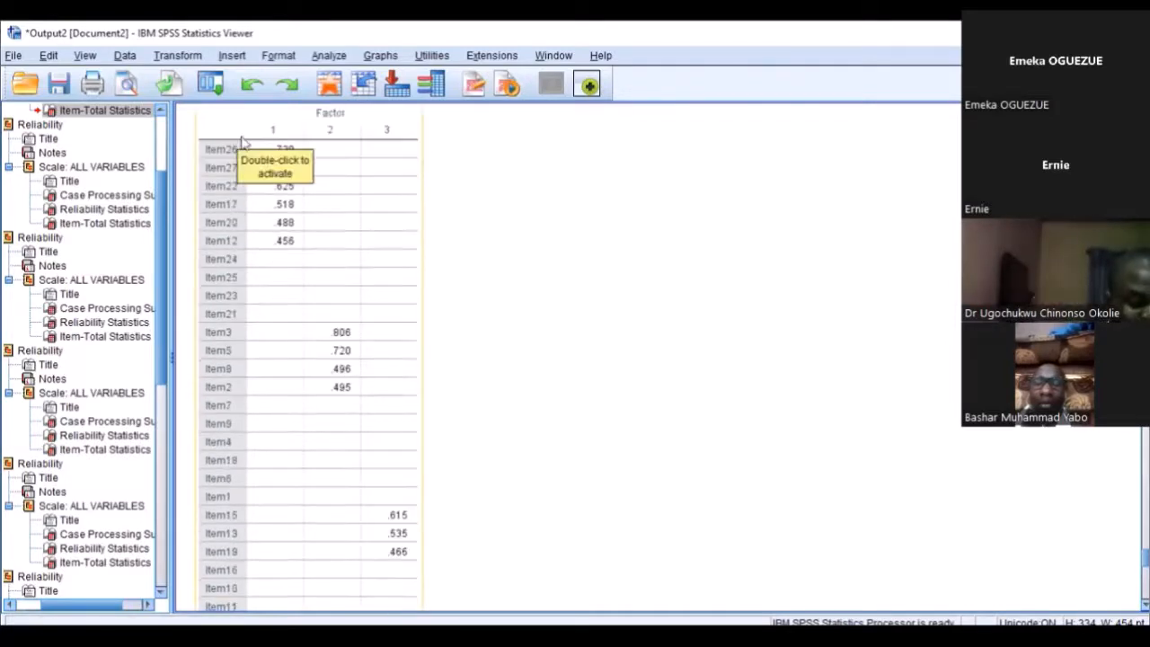
scroll(238, 149, "up", 1)
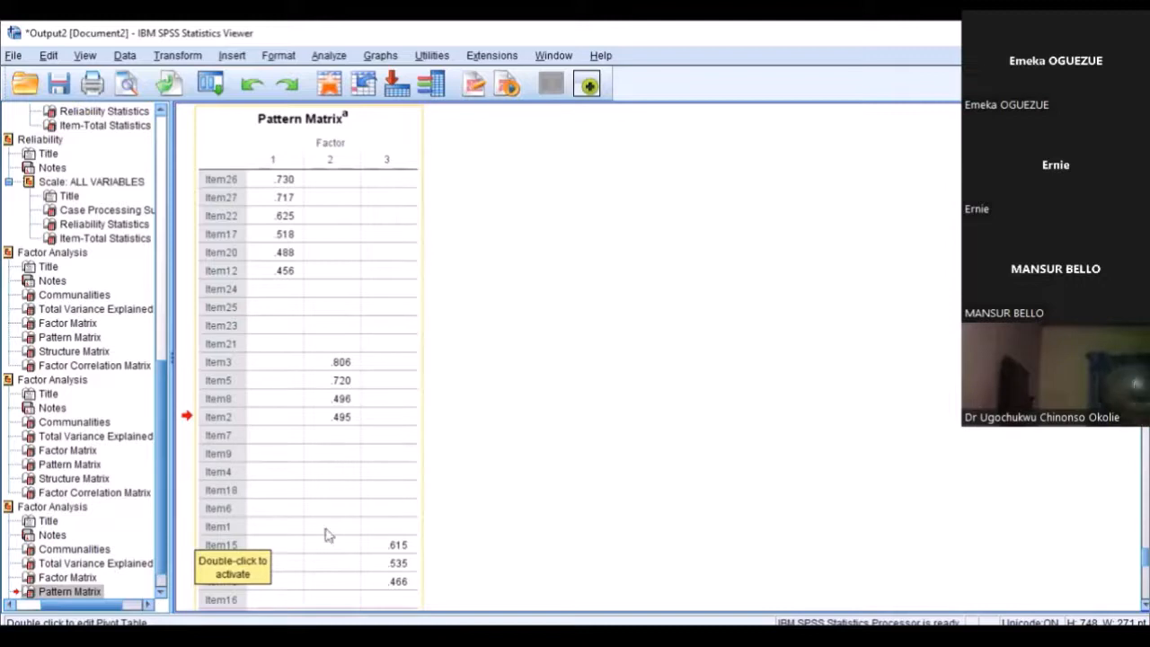
left_click(314, 485)
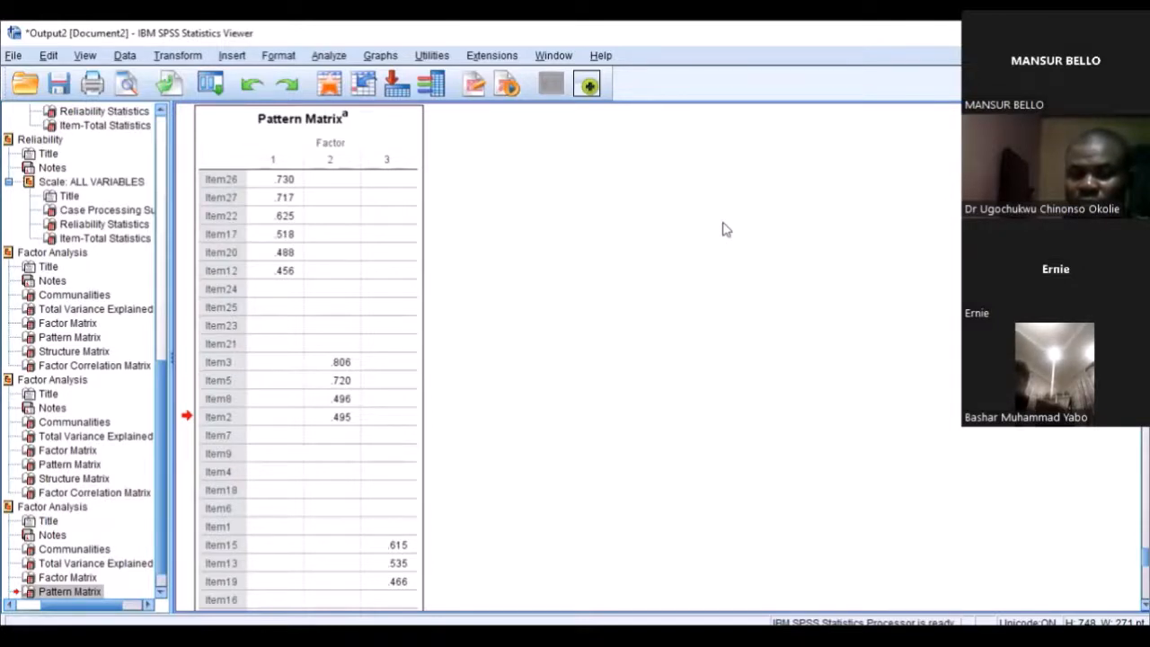
Examine the Total Variance Explained table and the Factor Matrix loadings of the latest factor analysis.
scroll(725, 229, "down", 5)
scroll(726, 229, "up", 10)
scroll(726, 229, "up", 10)
scroll(726, 229, "up", 10)
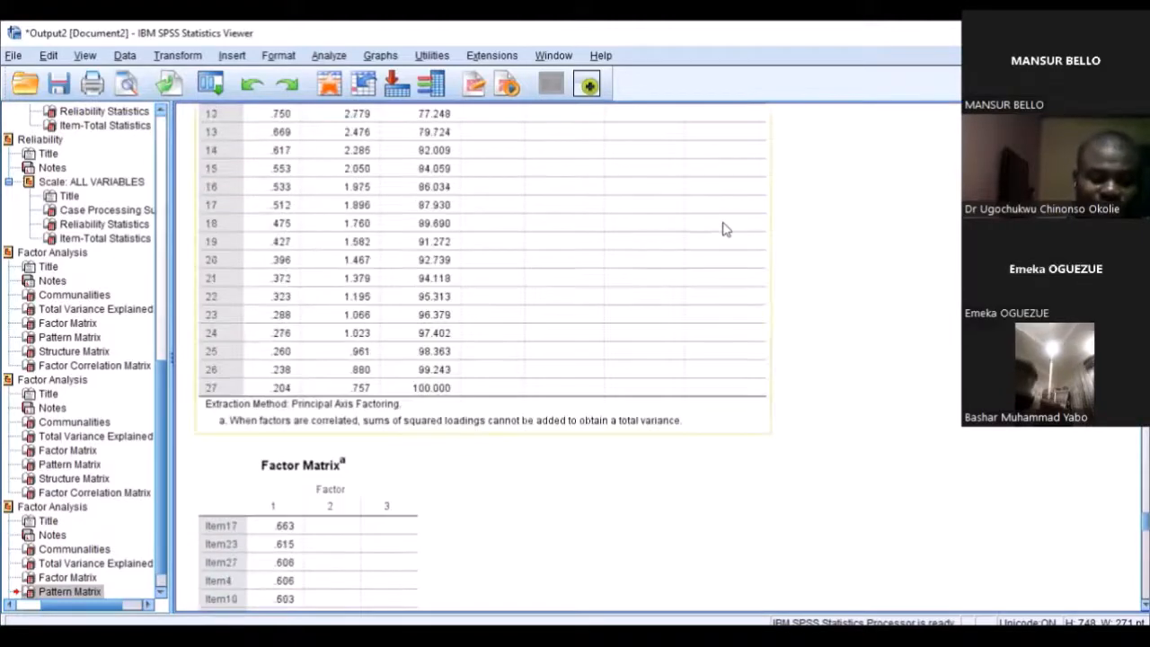
scroll(726, 229, "down", 3)
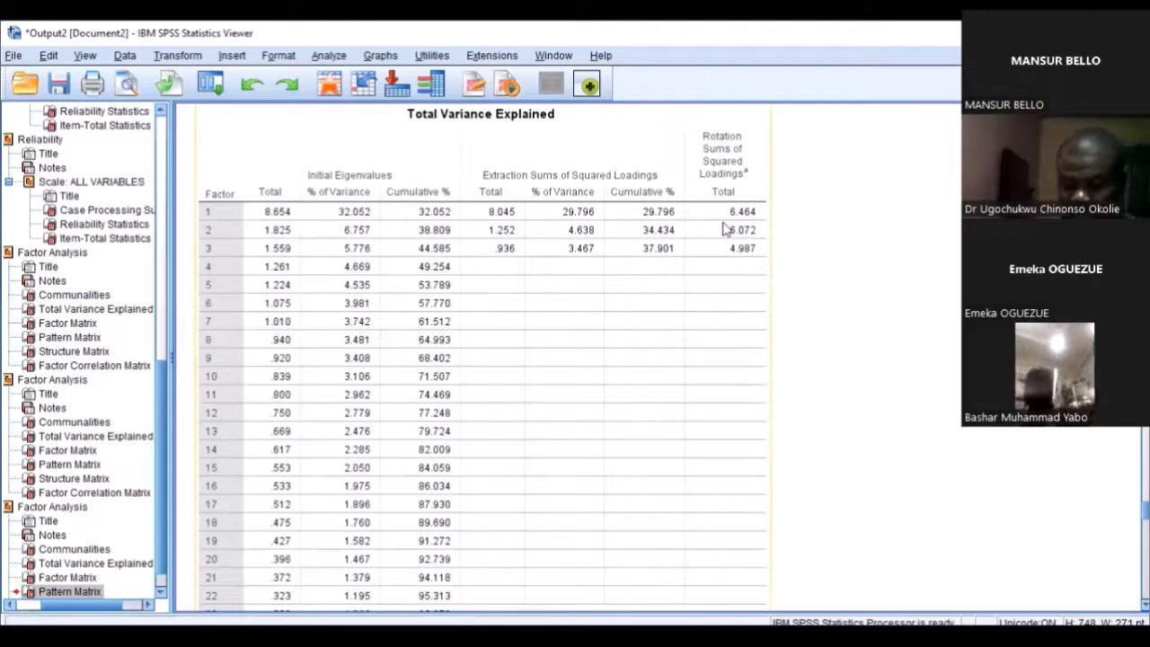
left_click(778, 254)
scroll(779, 256, "down", 2)
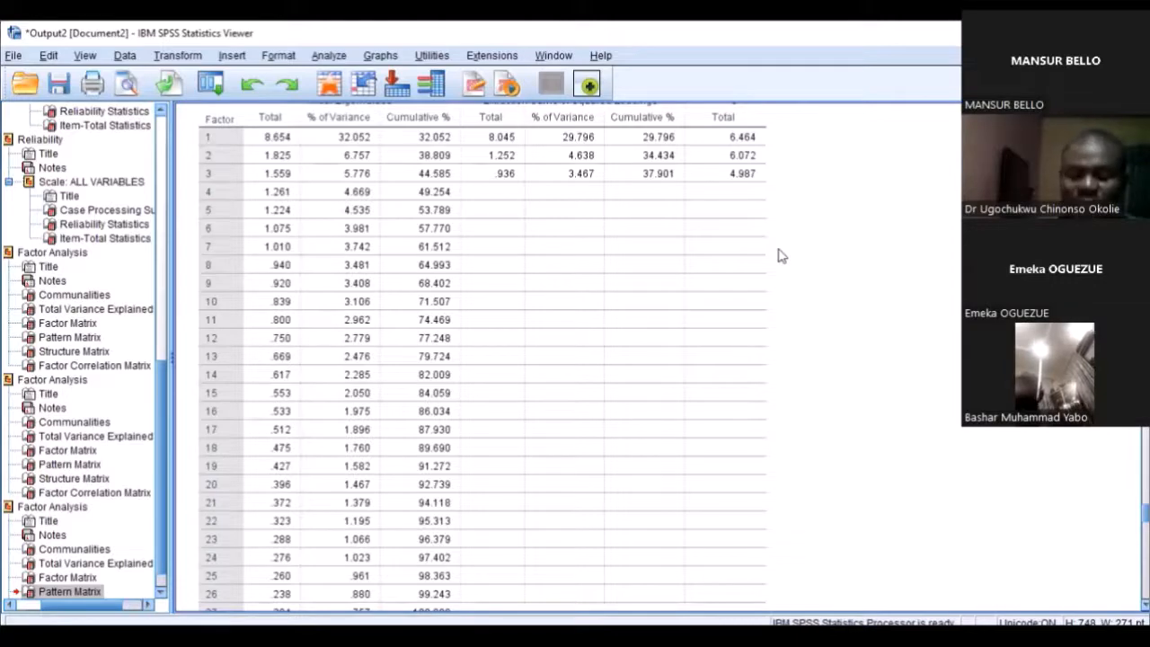
scroll(779, 256, "up", 4)
scroll(779, 256, "down", 12)
scroll(780, 256, "down", 4)
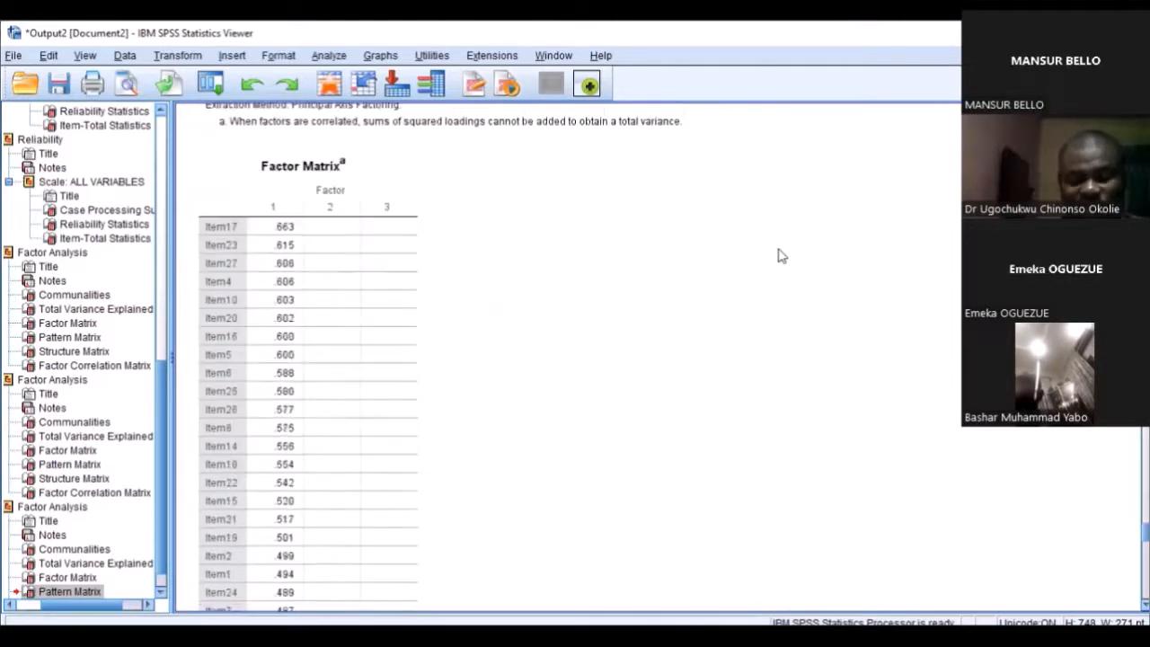
scroll(779, 256, "down", 6)
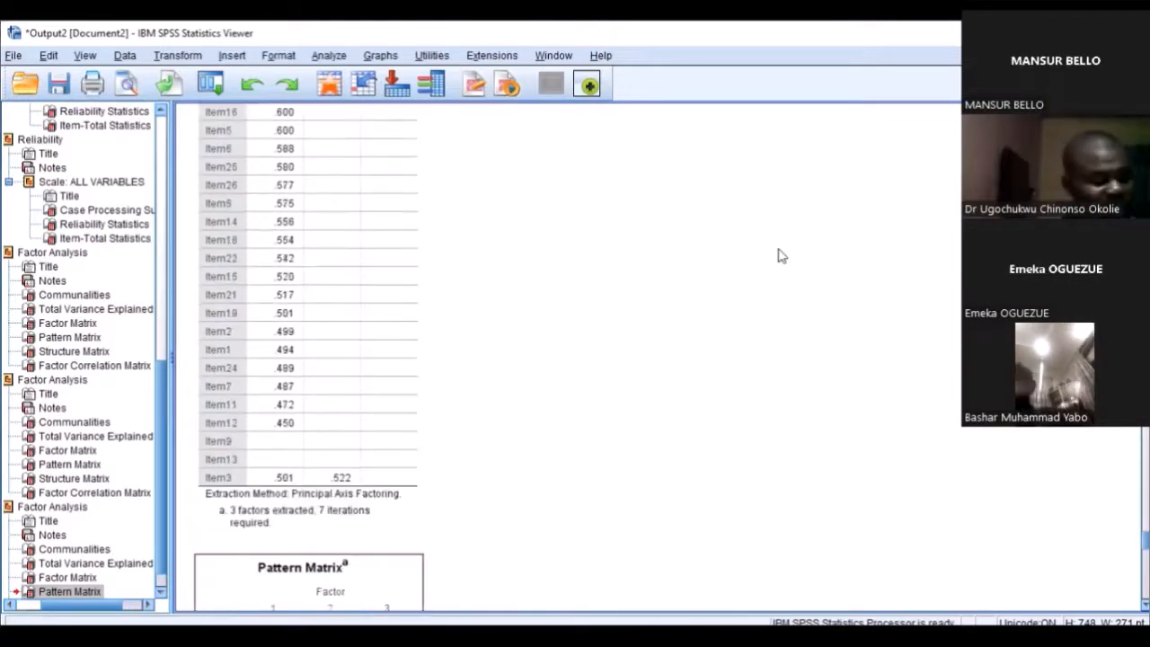